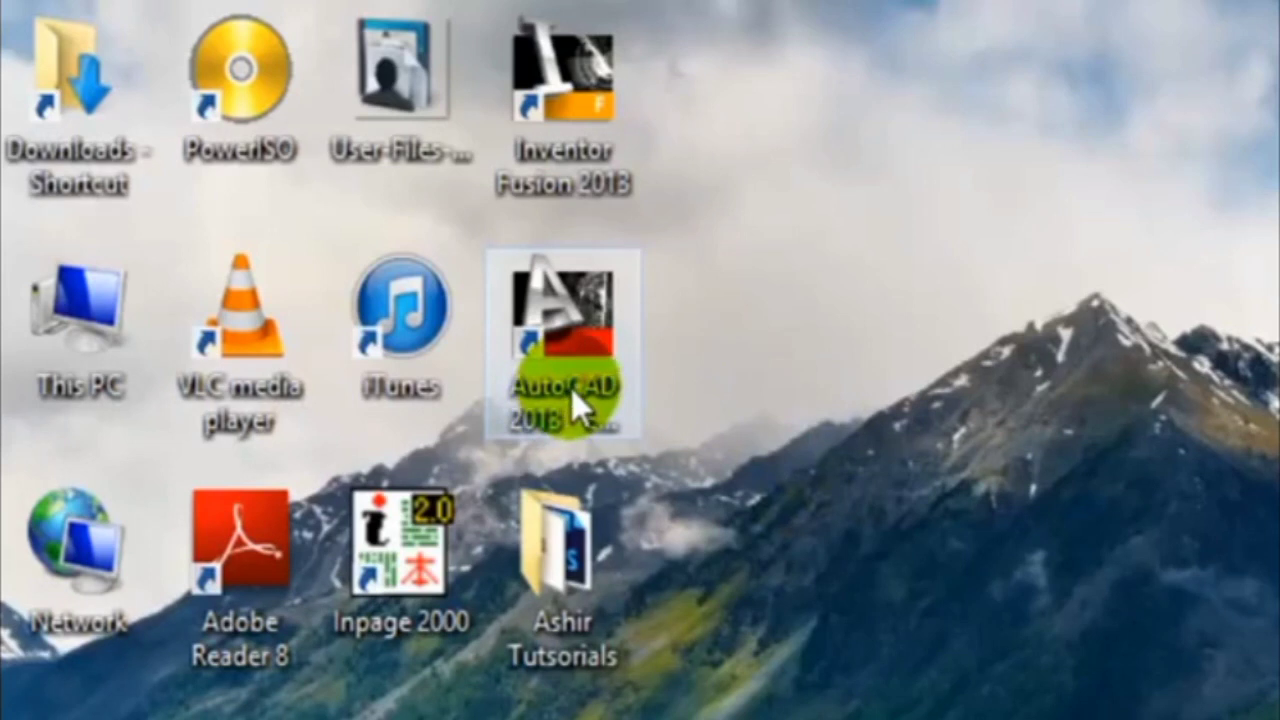
Launch AutoCAD 2013 from its desktop shortcut's context menu to reach the Welcome screen
right_click(571, 389)
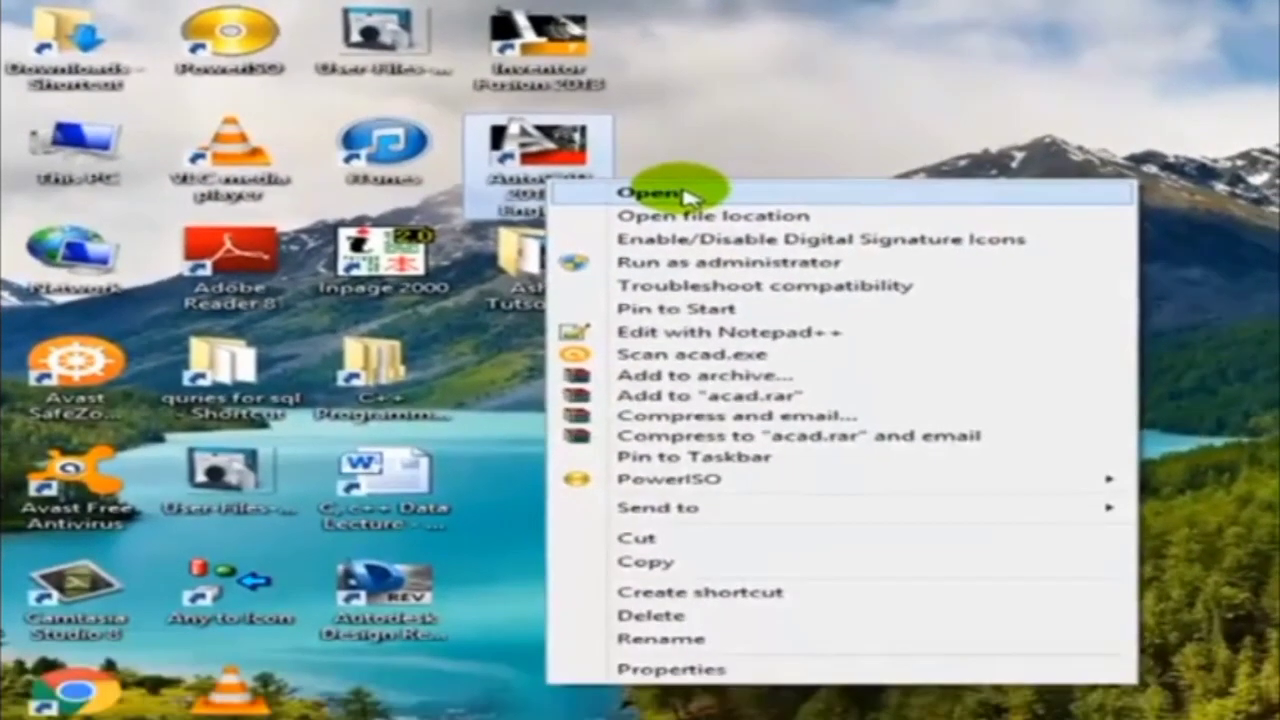
click(713, 411)
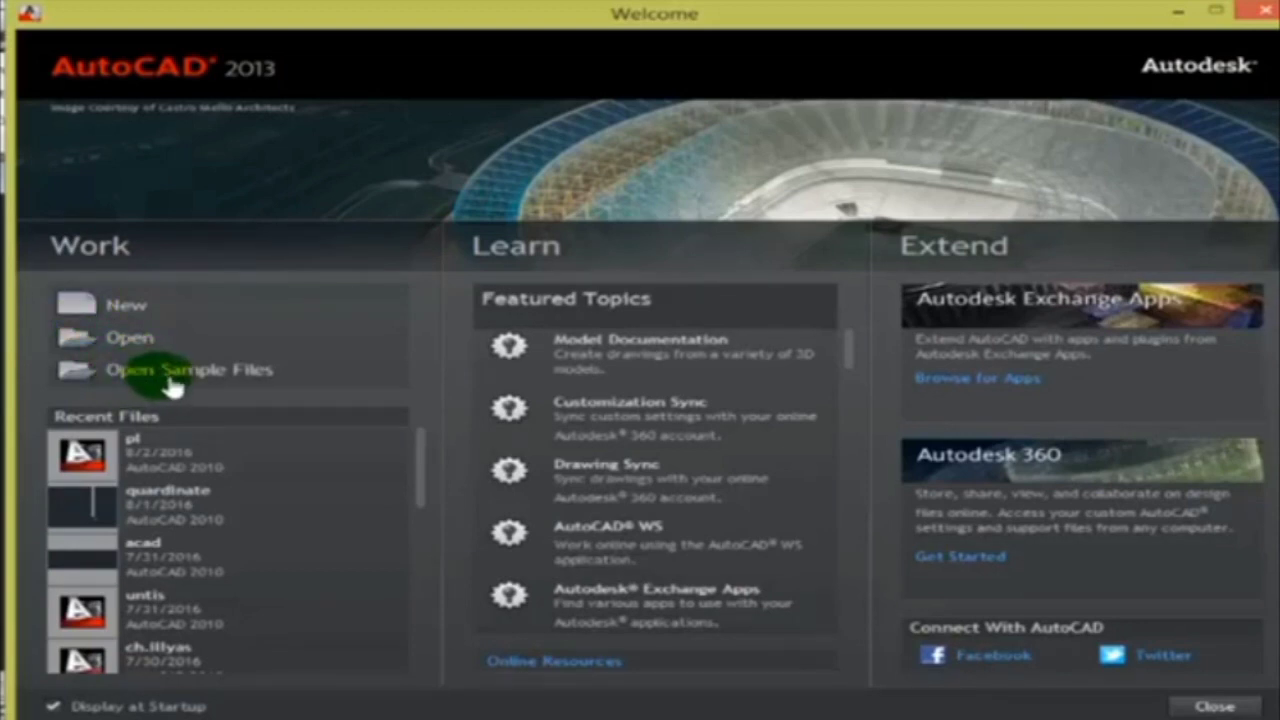
Start a new drawing from the acad template, creating Drawing2.dwg
click(133, 312)
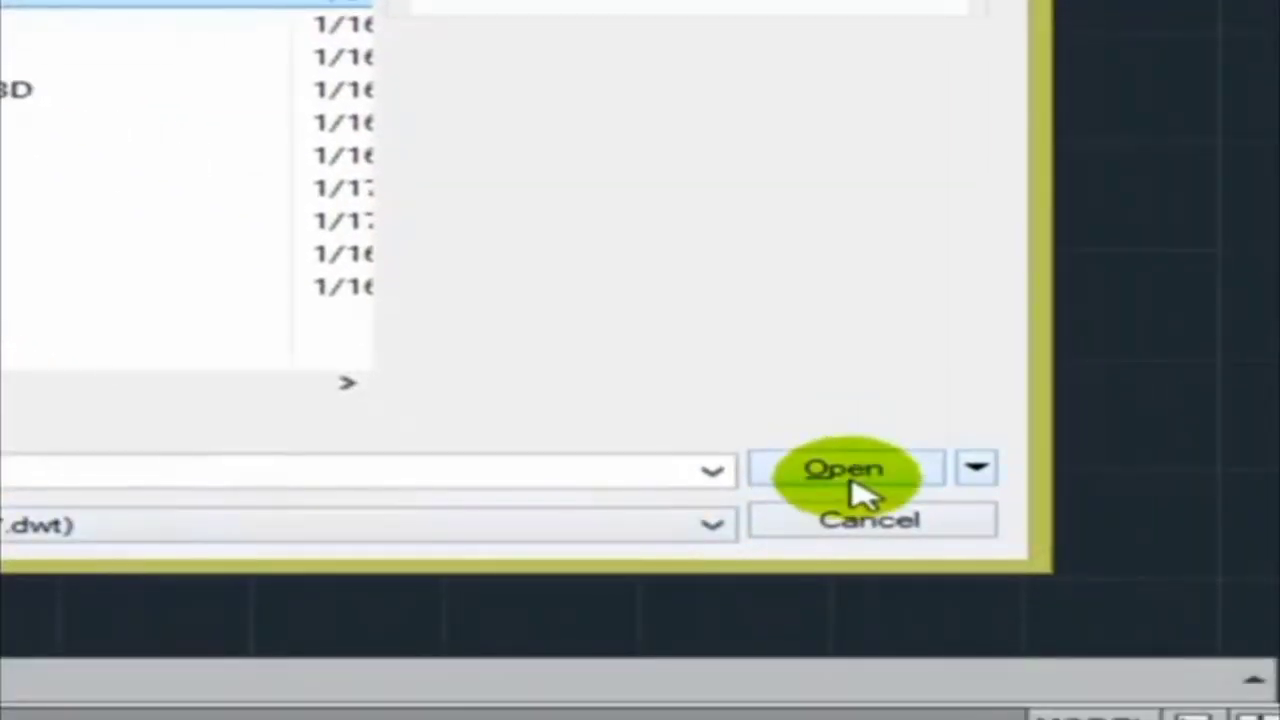
click(858, 490)
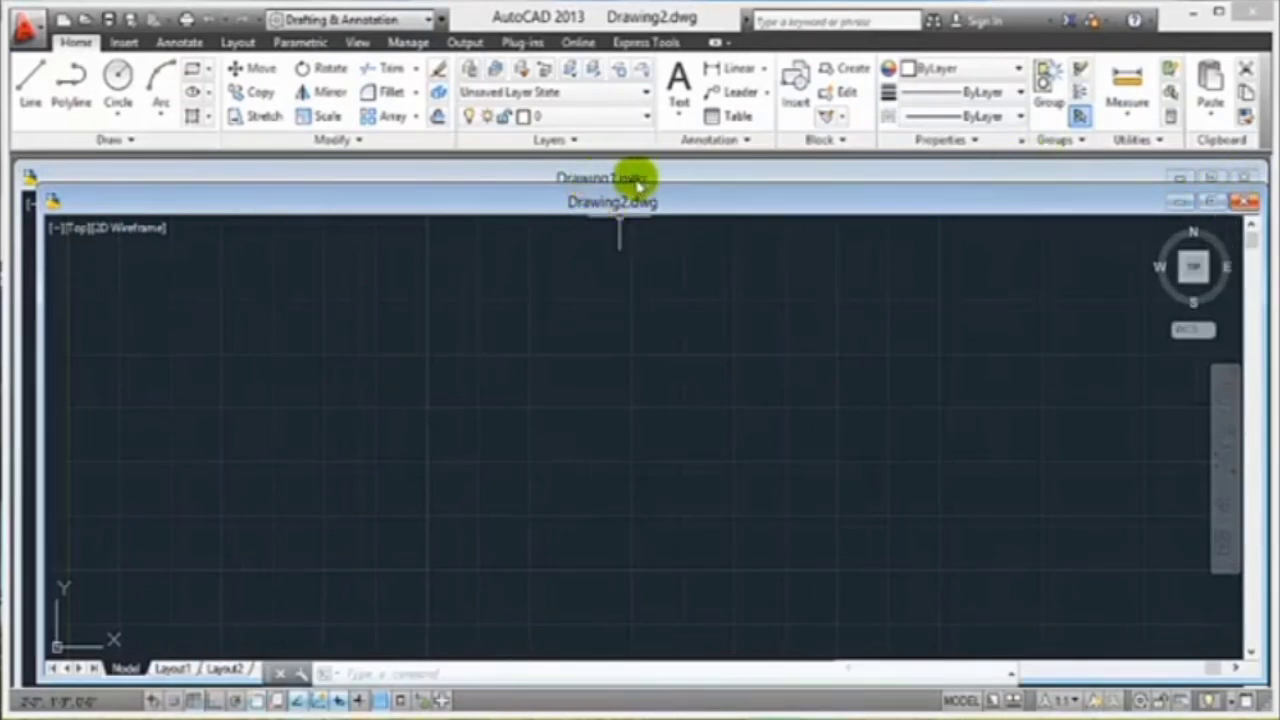
Close Drawing1.dwg and maximize the Drawing2.dwg window
click(1252, 180)
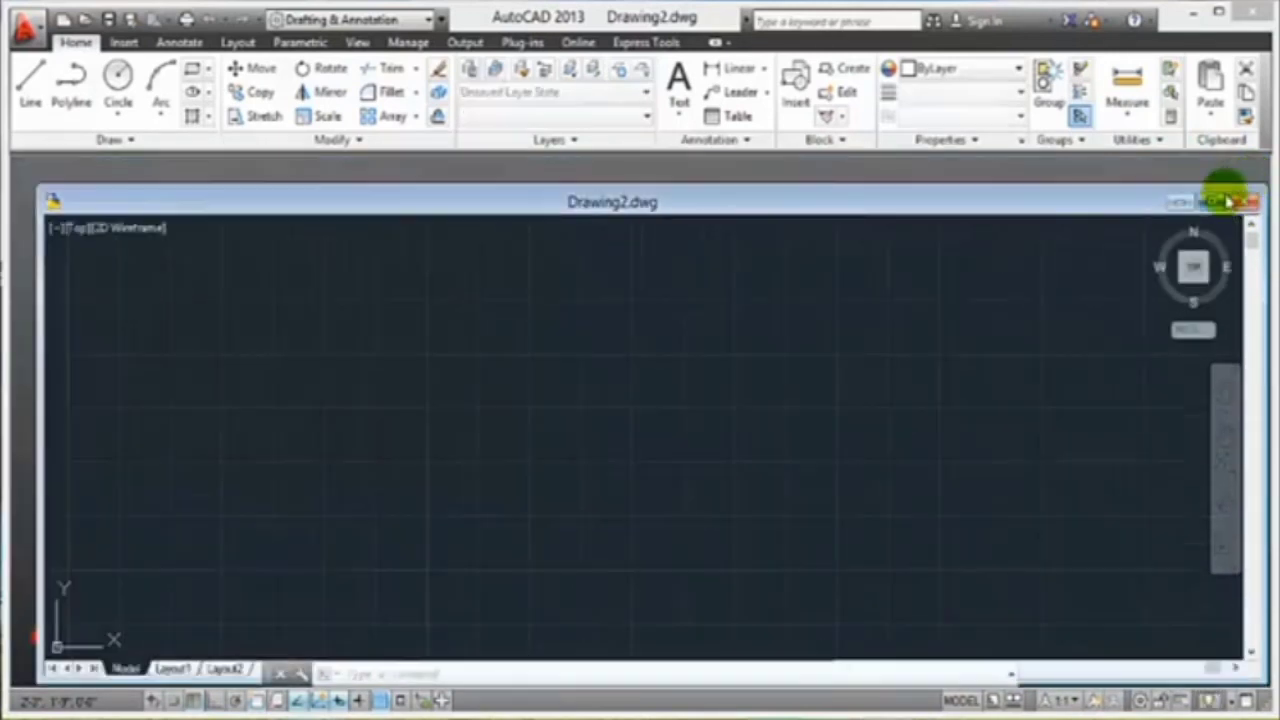
click(1210, 202)
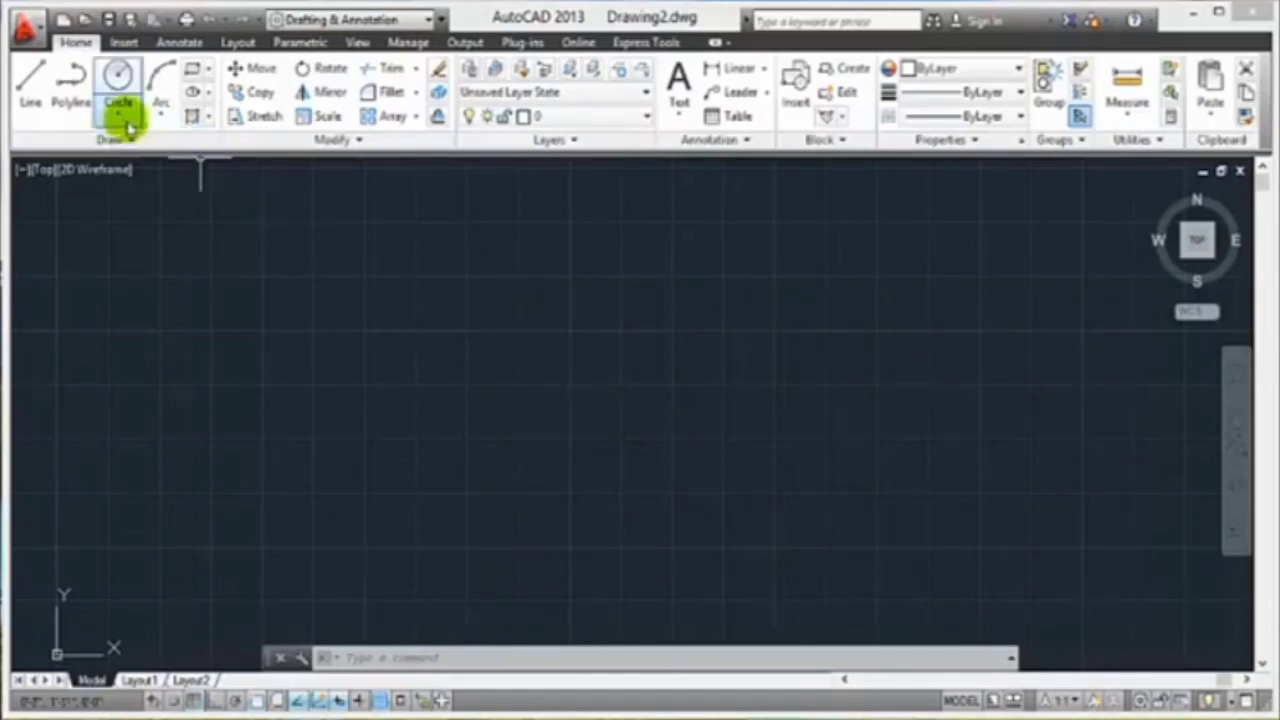
Start the Line, Polyline and Circle commands from the Draw panel in turn
click(36, 92)
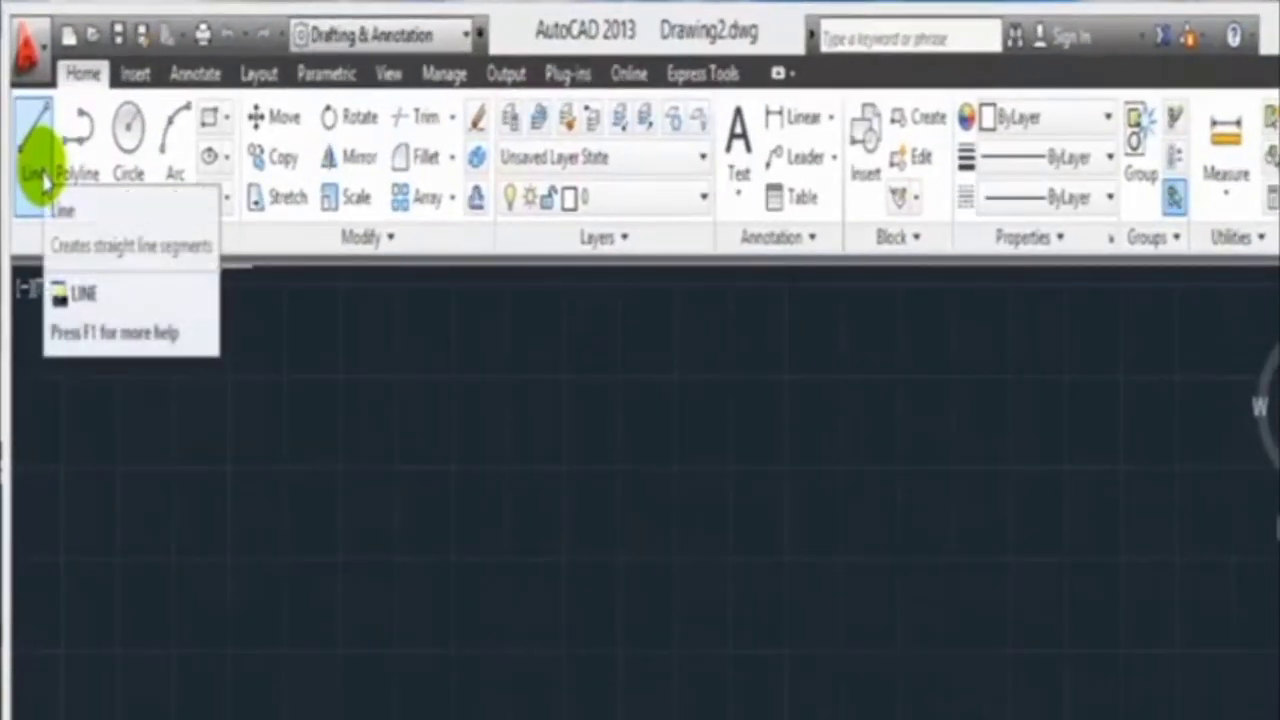
click(100, 175)
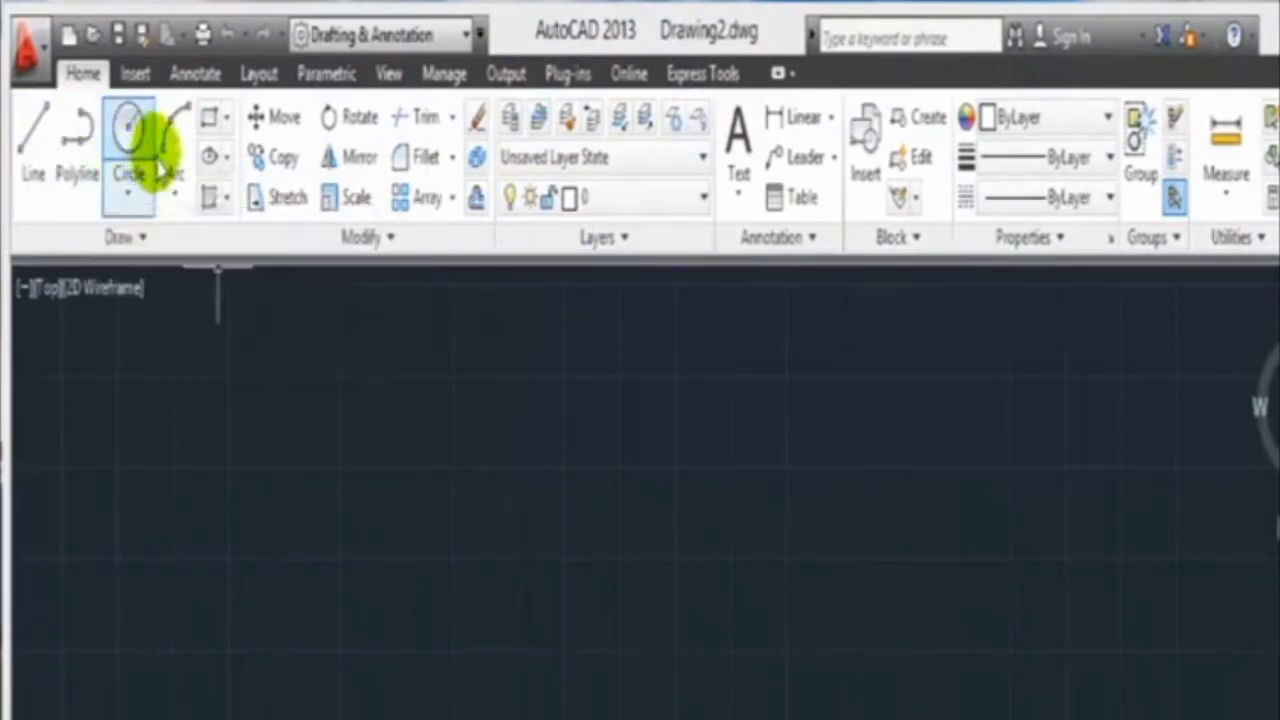
click(125, 175)
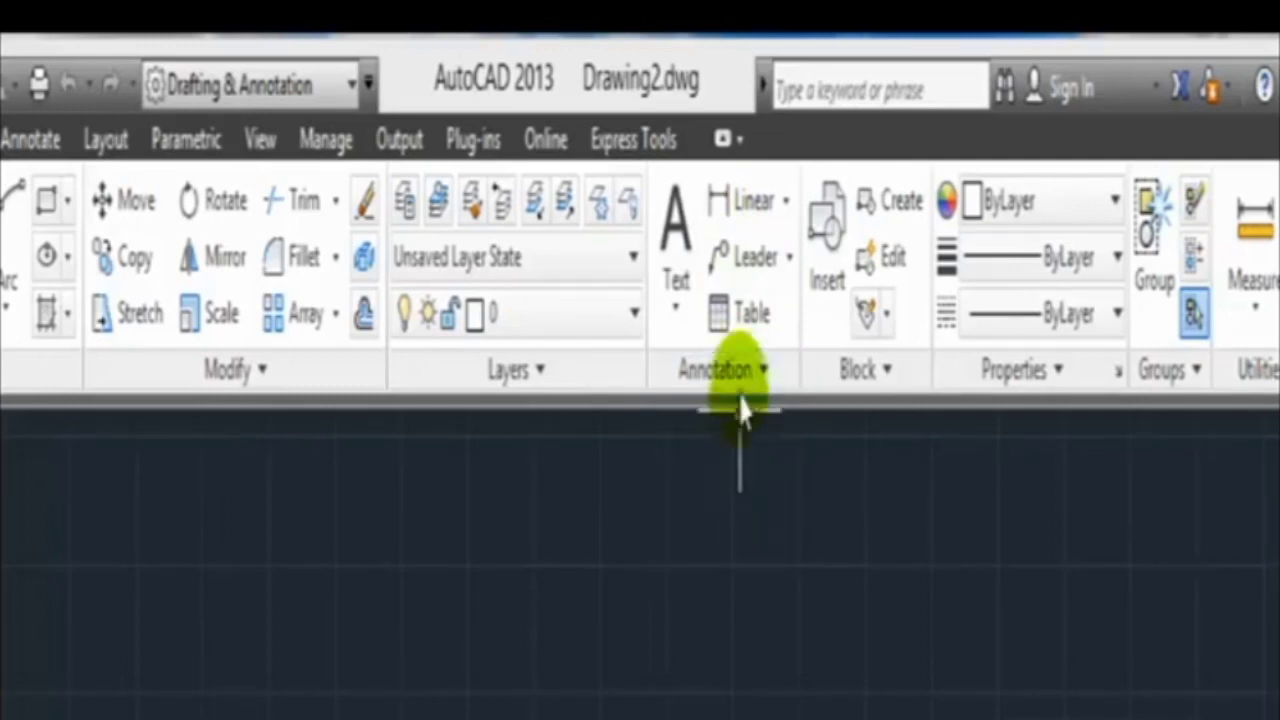
click(786, 205)
click(786, 220)
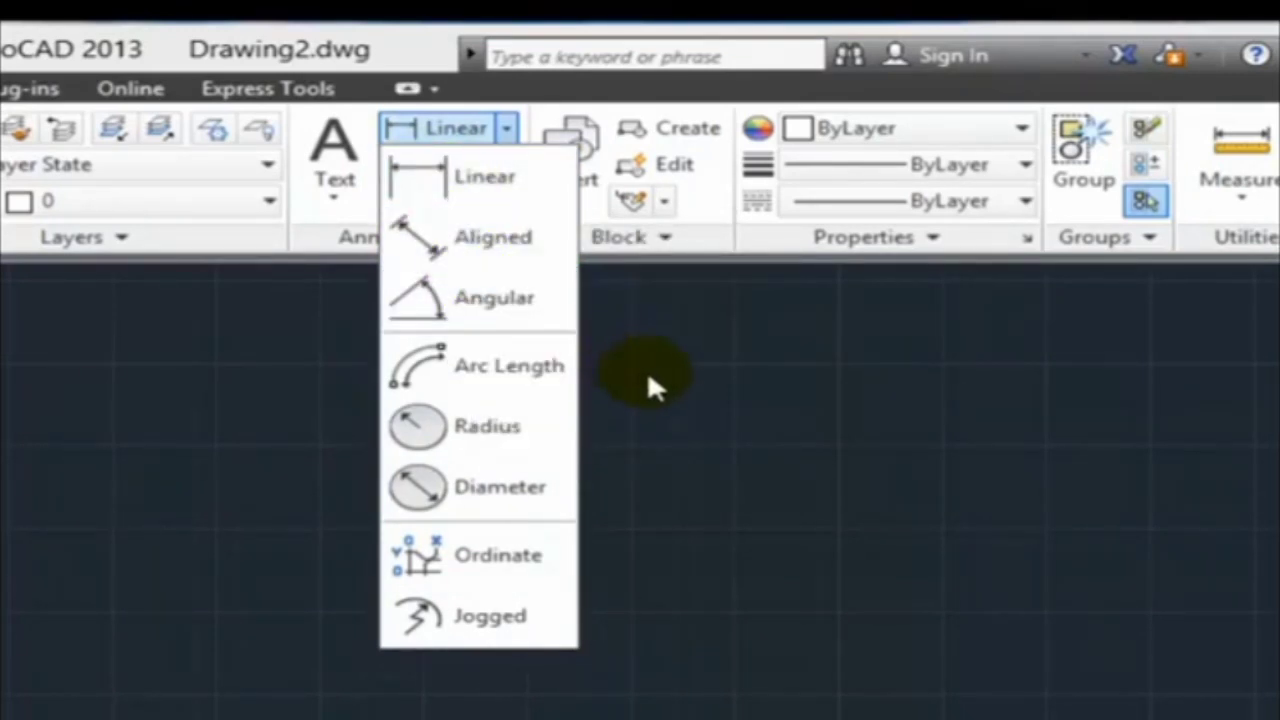
click(666, 397)
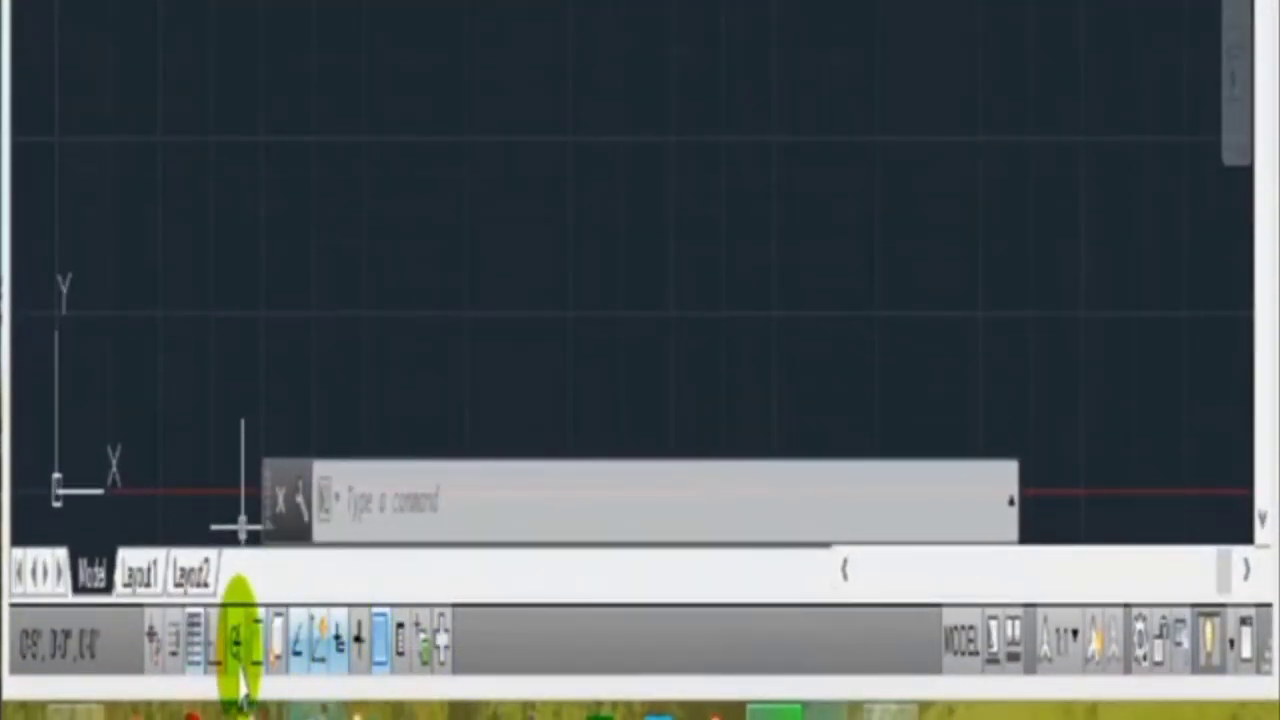
Toggle Ortho, Polar Tracking, 3D Object Snap and Object Snap on the status bar
click(216, 645)
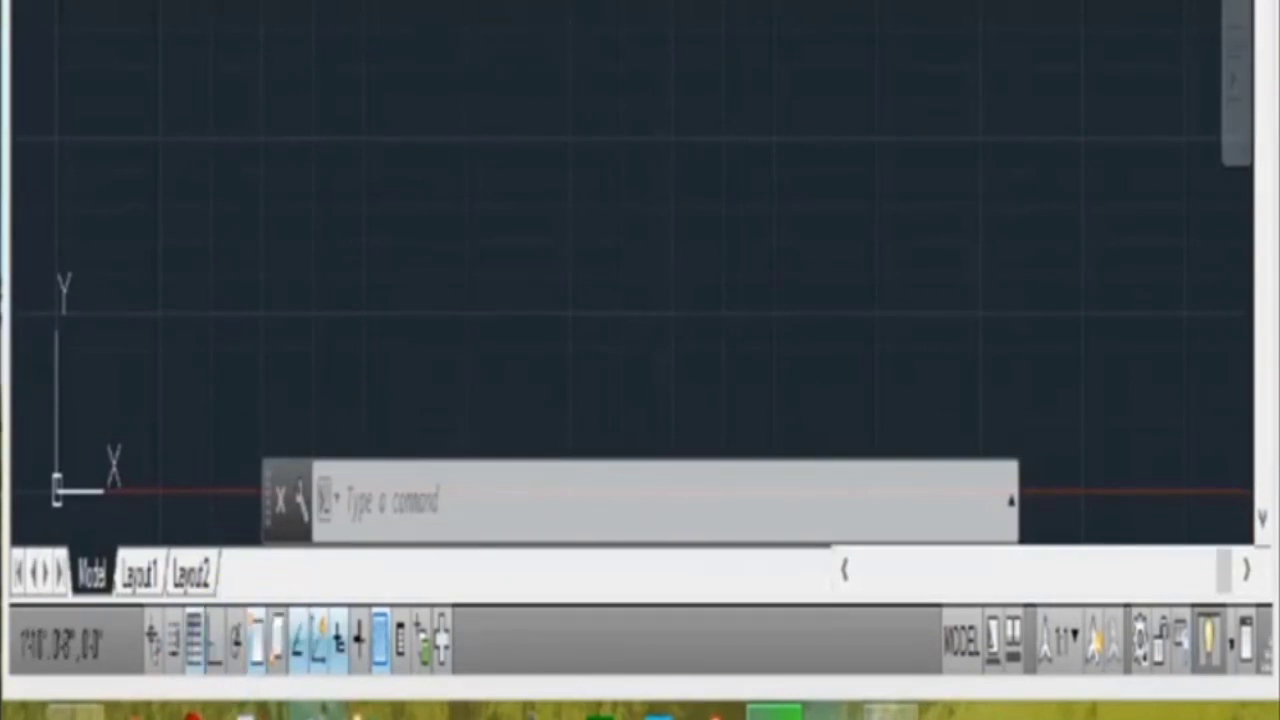
click(238, 645)
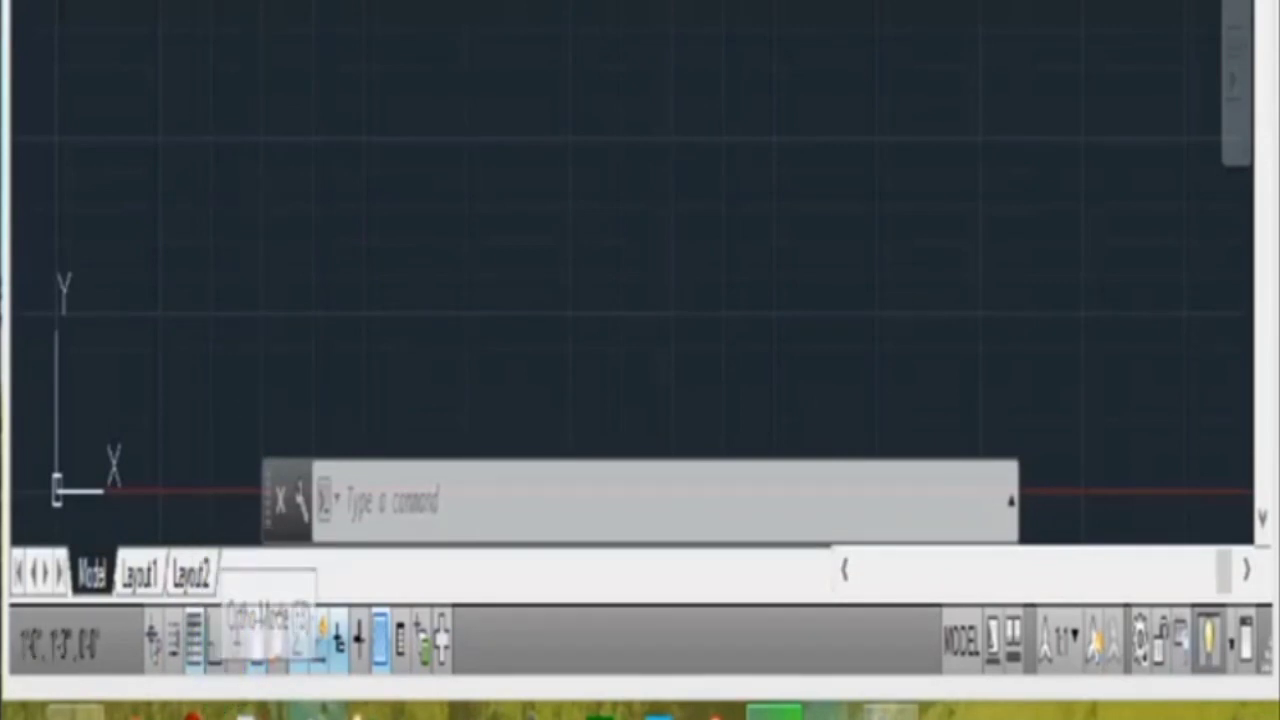
click(210, 676)
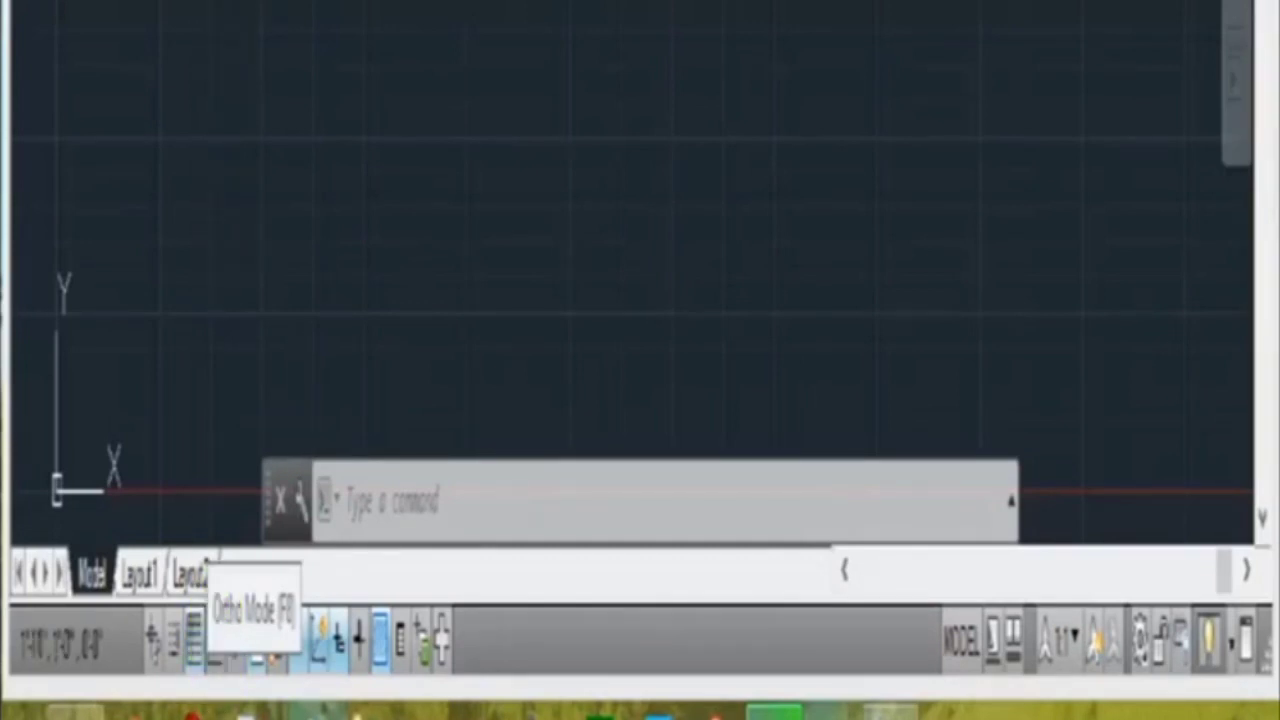
click(262, 640)
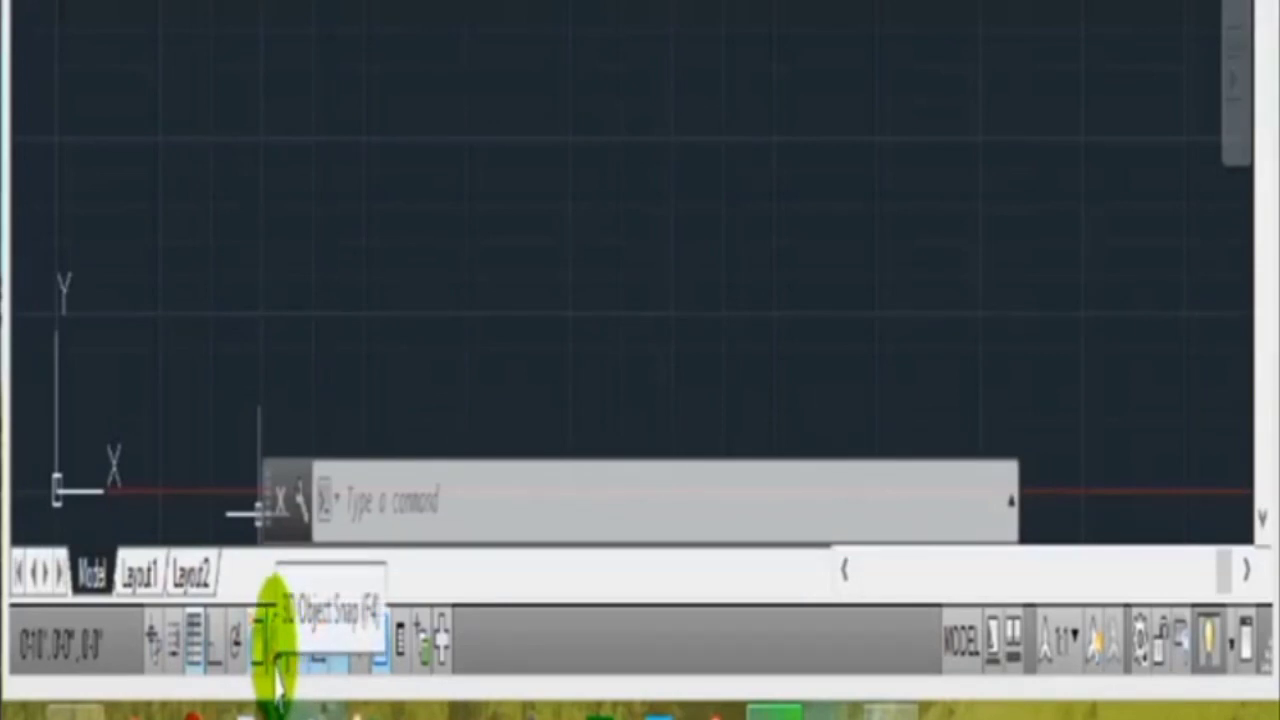
click(262, 642)
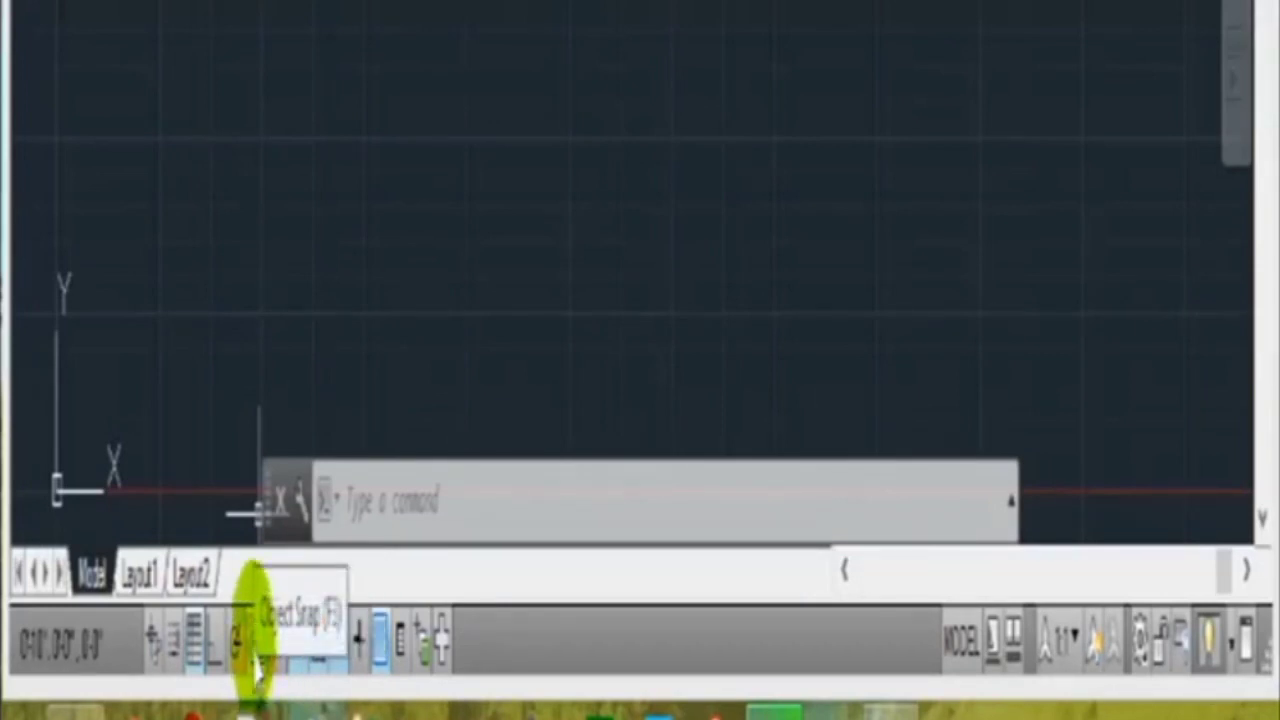
click(255, 660)
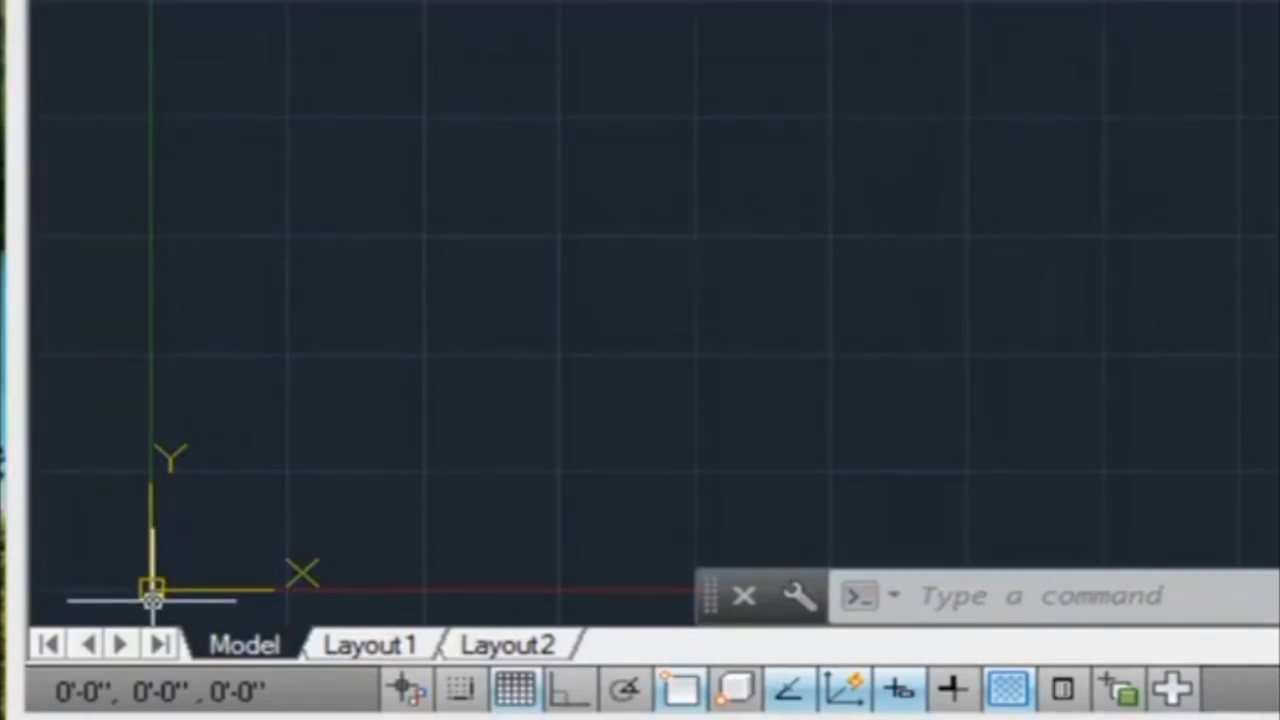
Select the UCS icon in the drawing area's lower-left corner to show its grips
click(152, 598)
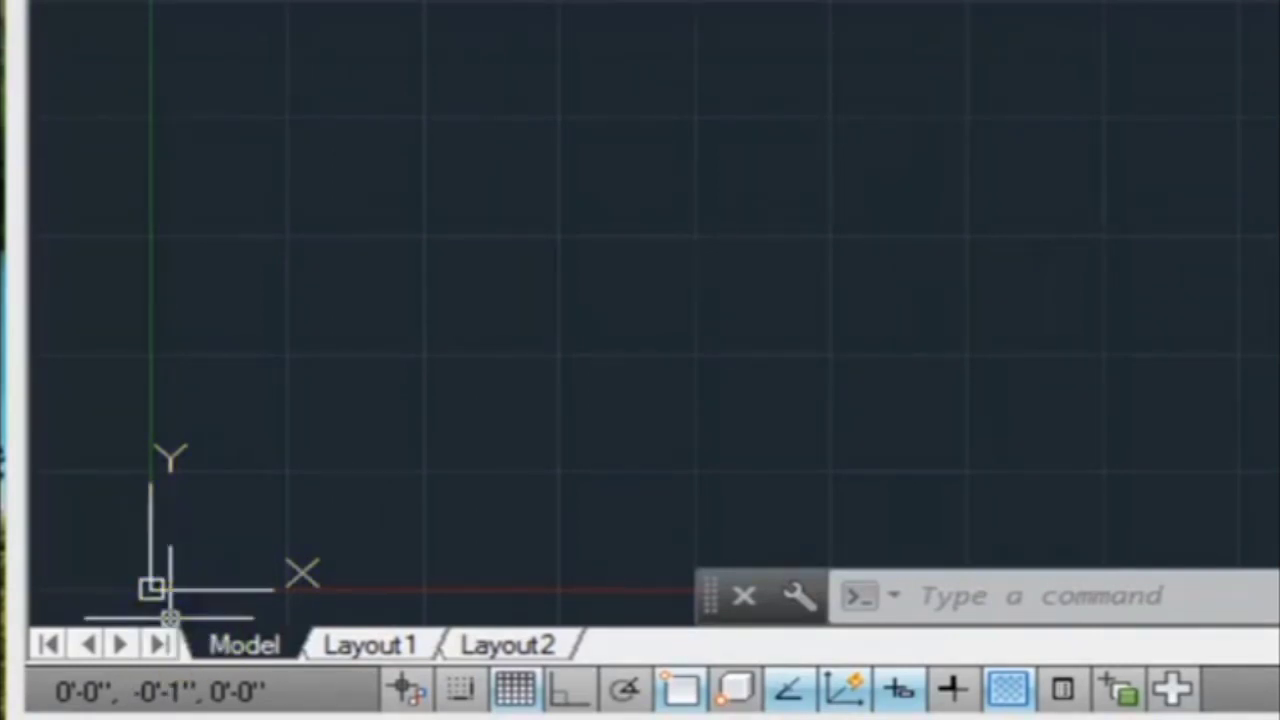